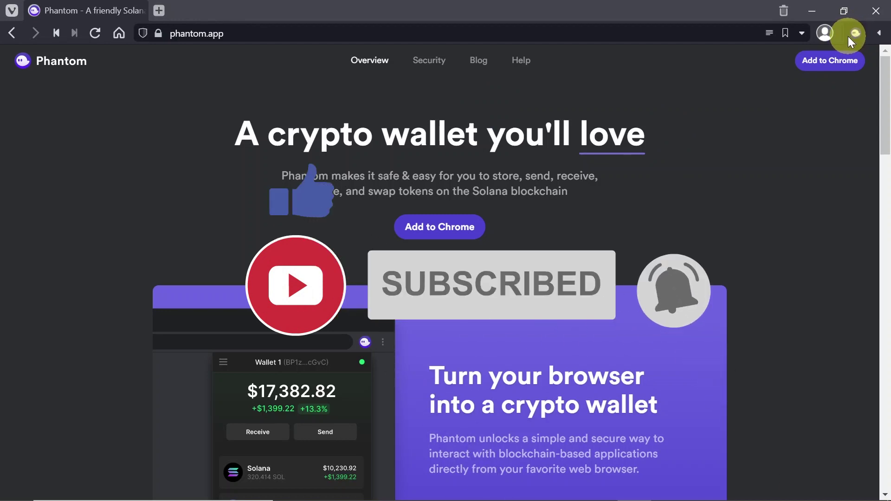
Step: Open the Phantom wallet and view the Solana token page holding 0.19771 SOL
left_click(853, 33)
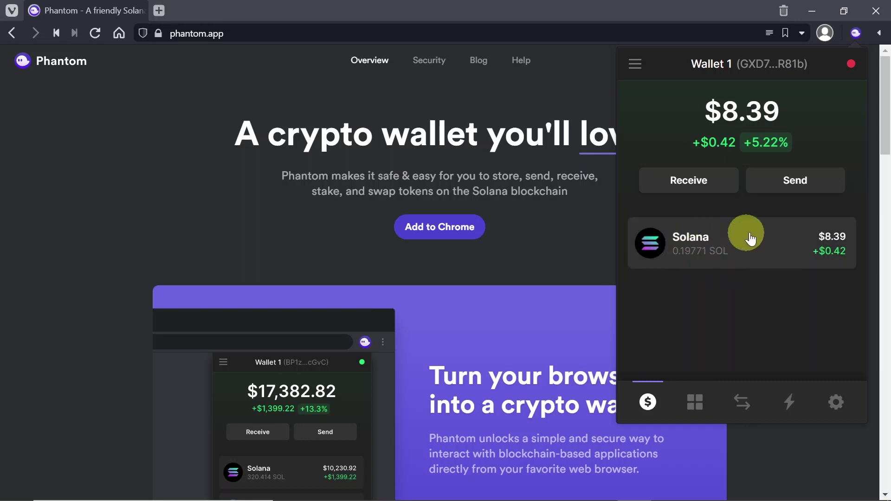
left_click(743, 248)
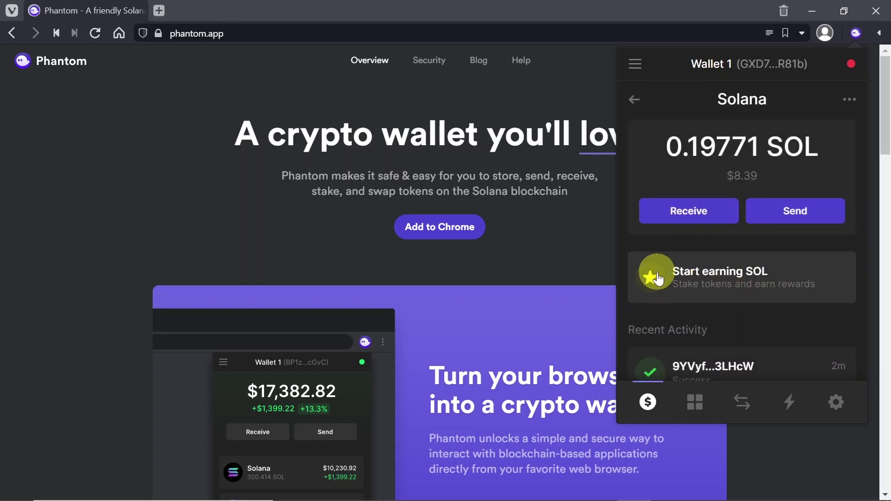
Step: Start SOL staking, browse the validator list, and pick Chorus One (8% commission)
left_click(713, 272)
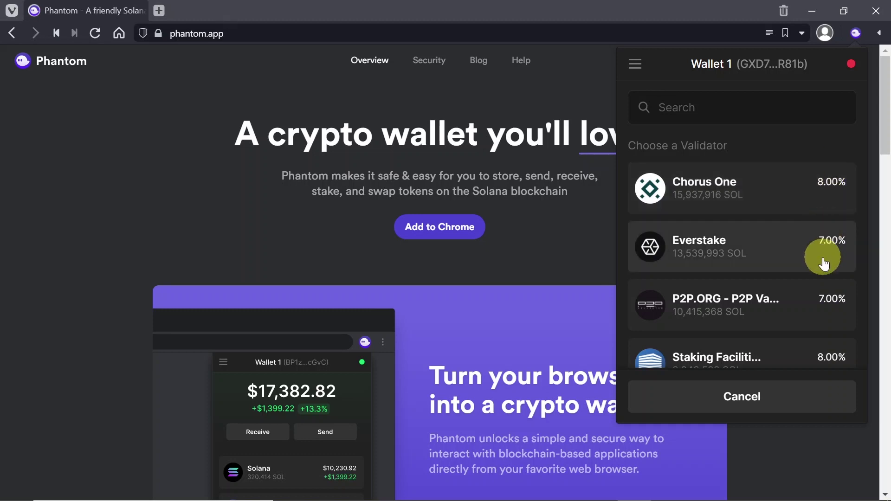
scroll(809, 236, "down", 1)
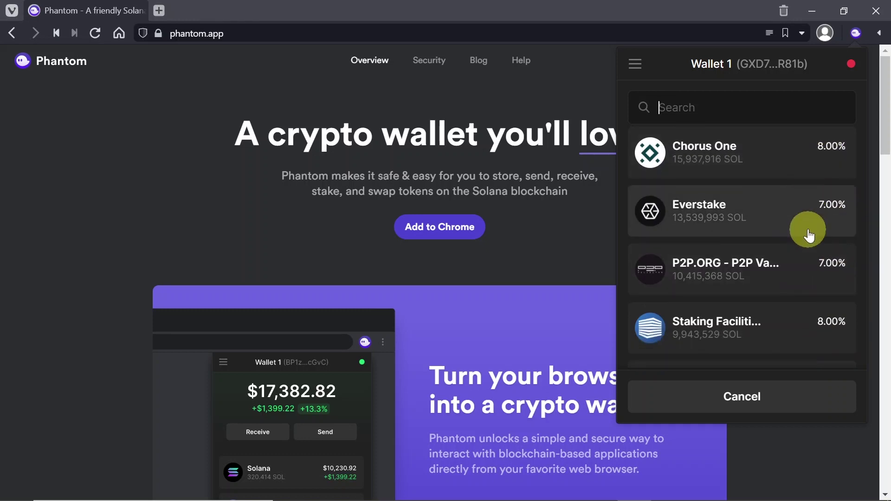
scroll(808, 232, "down", 1)
scroll(788, 315, "down", 2)
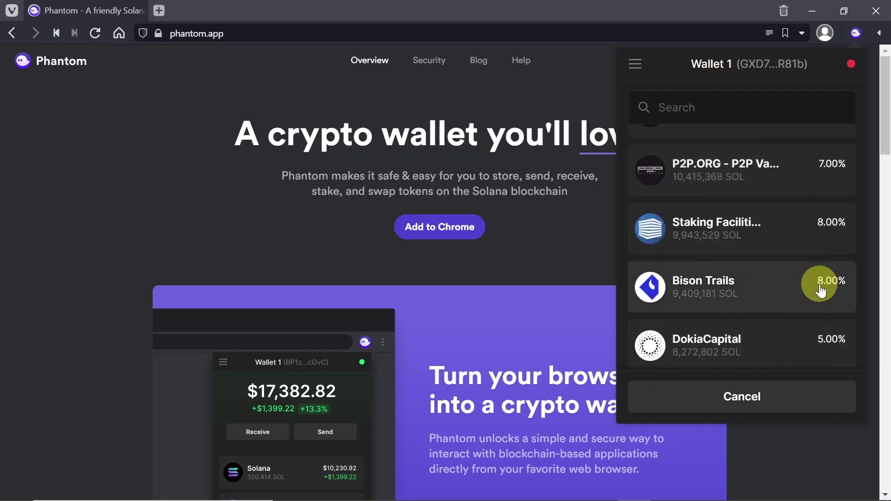
scroll(820, 290, "up", 2)
scroll(819, 288, "up", 1)
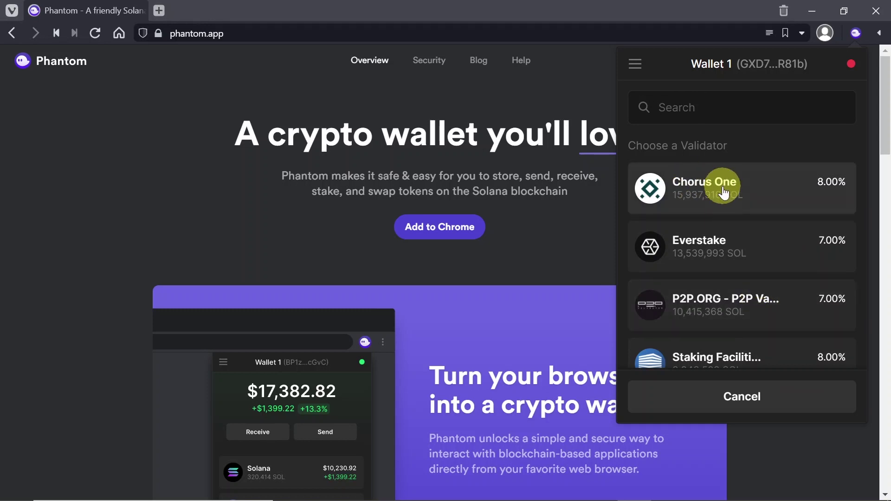
left_click(718, 189)
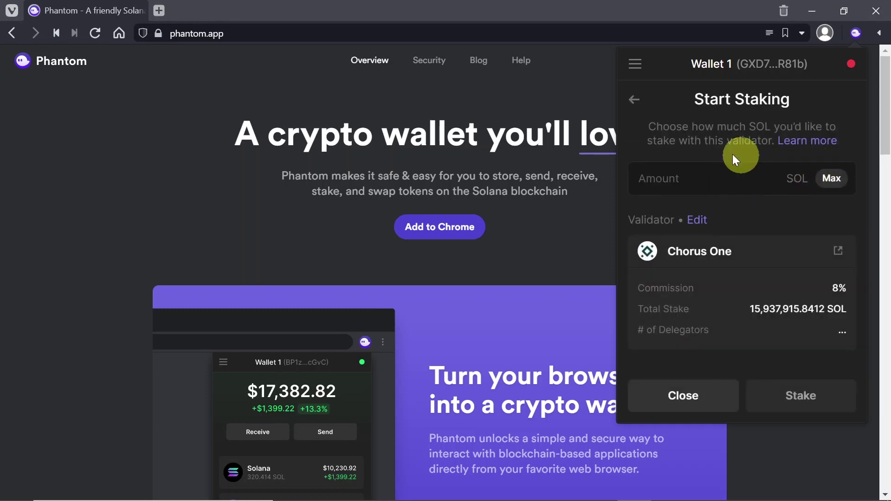
Step: Fill the stake amount with the max balance, then trim it to 0.1 SOL
left_click(834, 186)
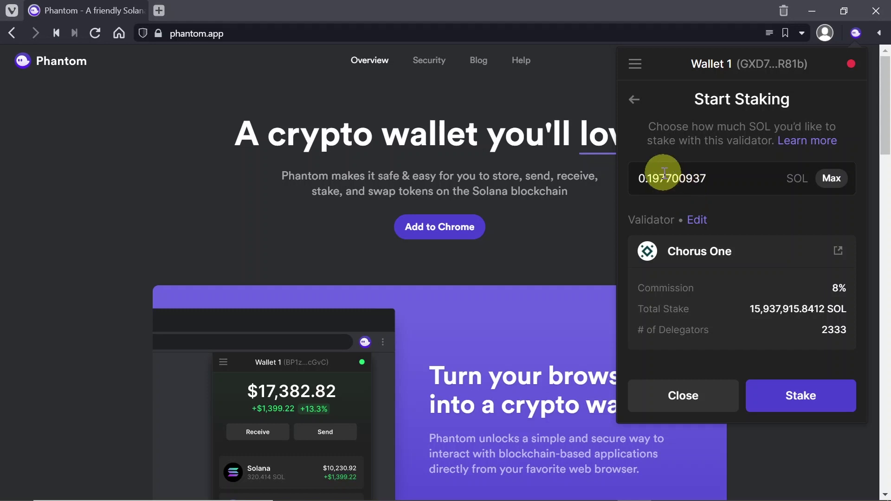
left_click_drag(652, 179, 783, 188)
key("BackSpace")
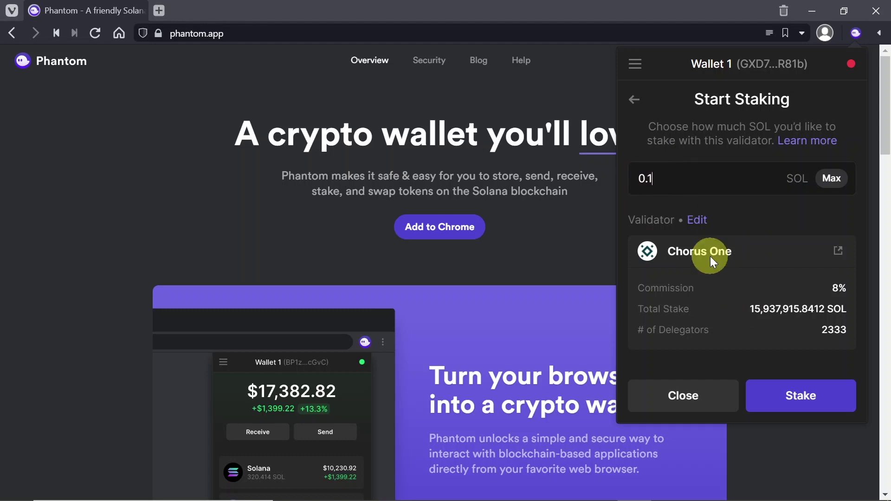
Step: Stake 0.1 SOL with Chorus One and return home, where the balance shows 0.0977 SOL
left_click(809, 393)
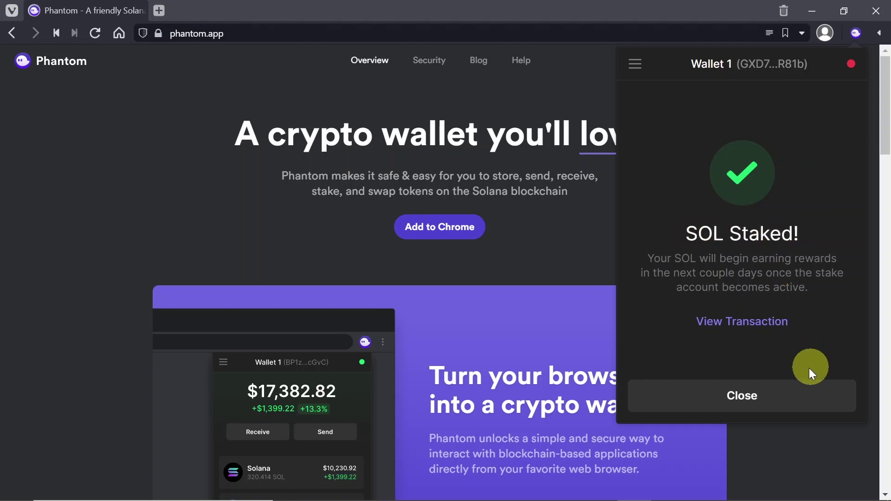
left_click(742, 395)
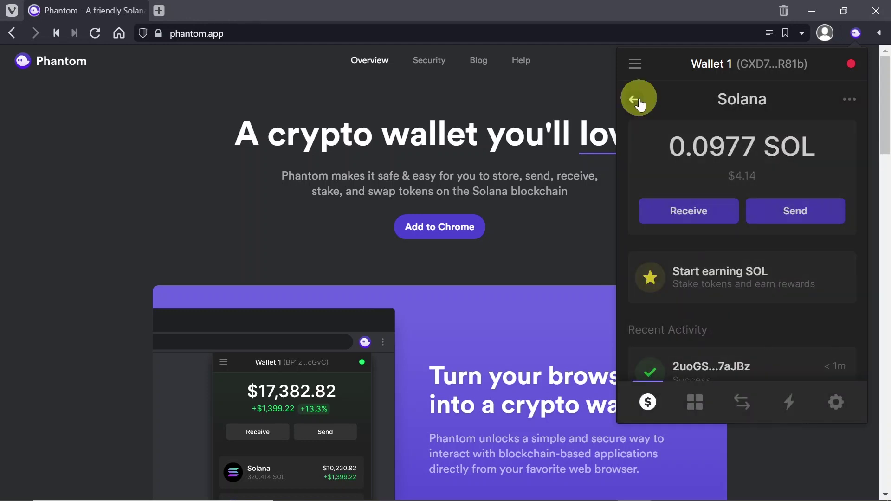
left_click(637, 100)
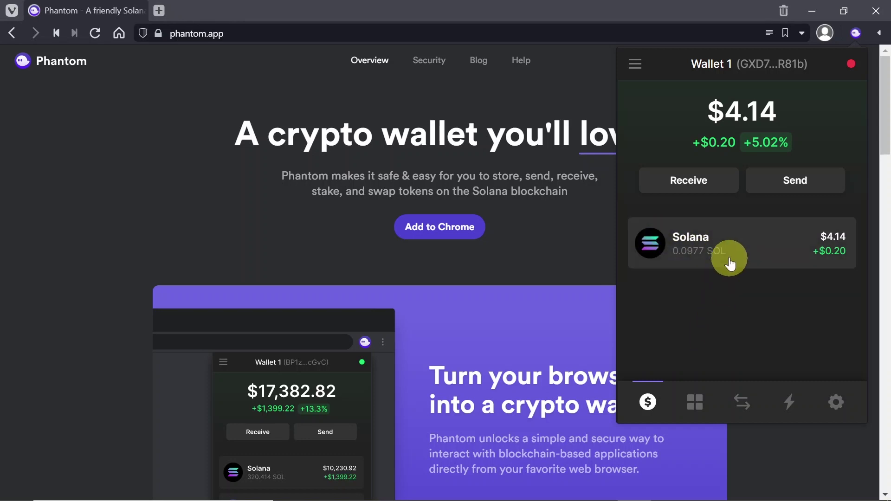
Step: Open the Chorus One stake details from the Solana page, showing 0.1 SOL activating
left_click(722, 248)
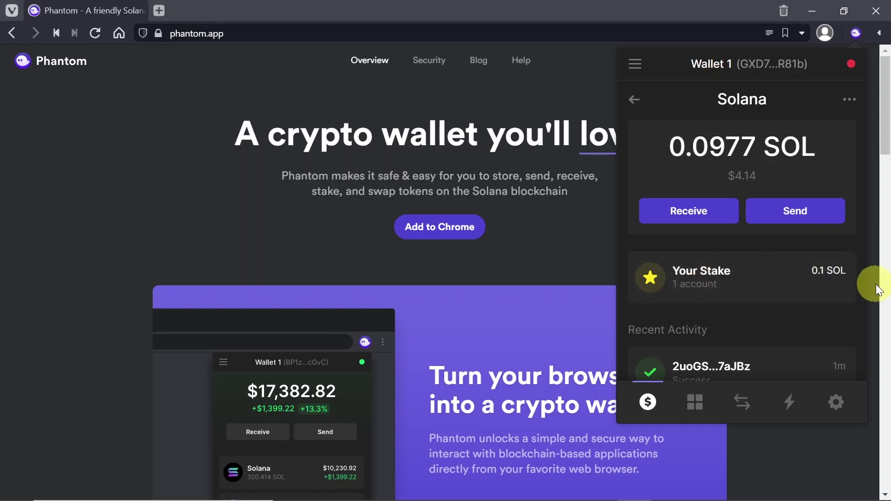
left_click(731, 280)
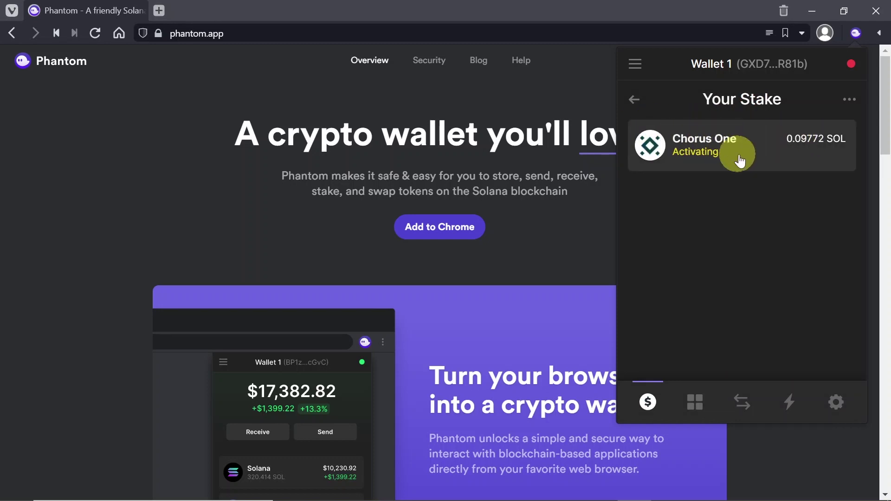
left_click(731, 143)
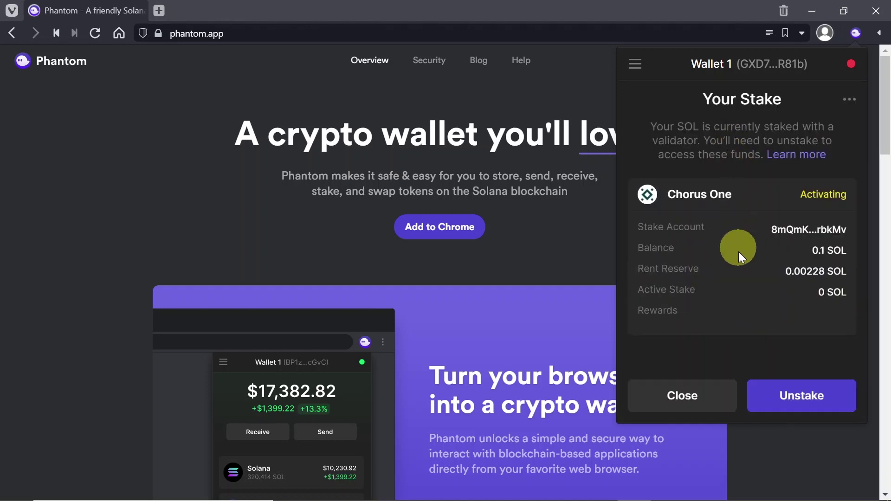
Step: Unstake the Chorus One stake so its 0.09772 SOL entry becomes Inactive
left_click(808, 400)
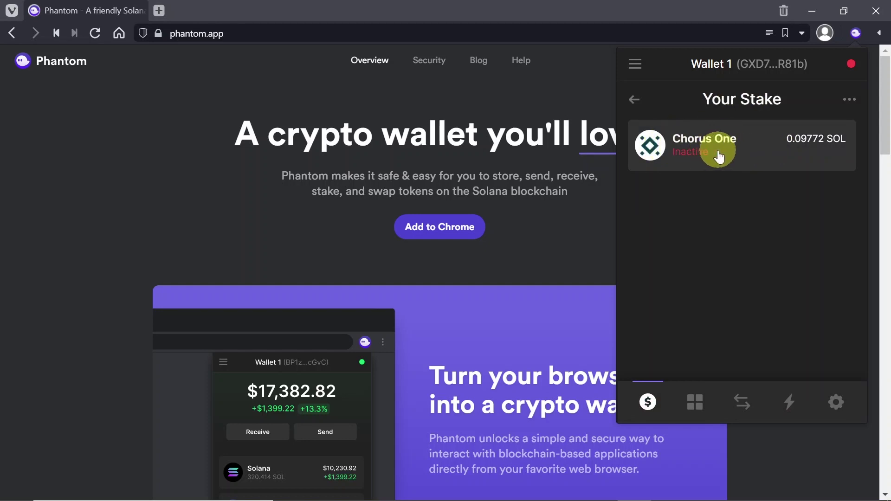
Step: Withdraw the inactive Chorus One stake back into the wallet and dismiss the confirmation
left_click(716, 151)
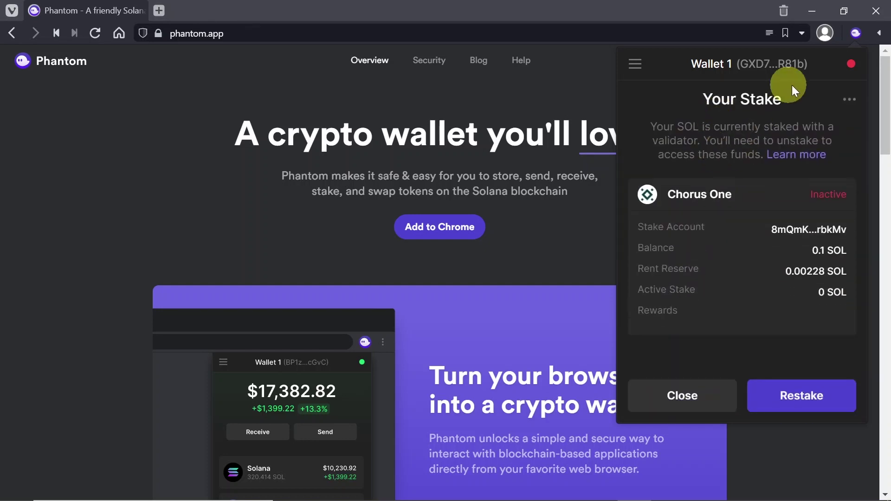
left_click(850, 99)
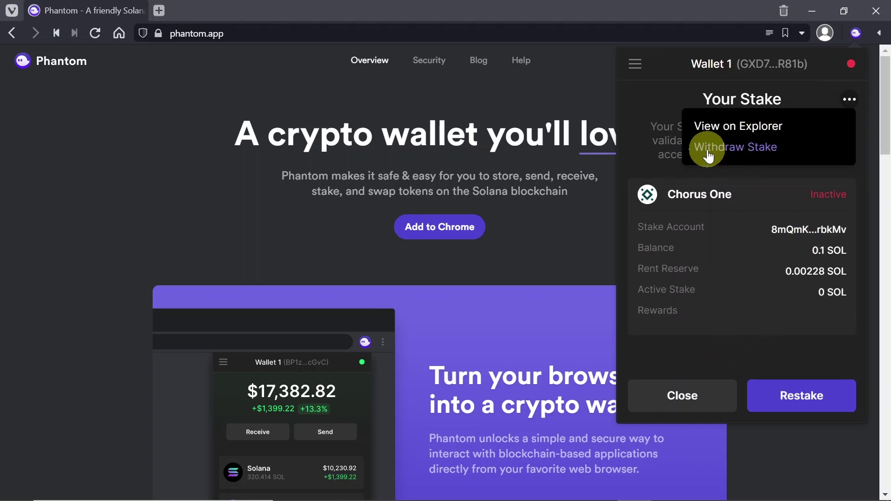
left_click(735, 147)
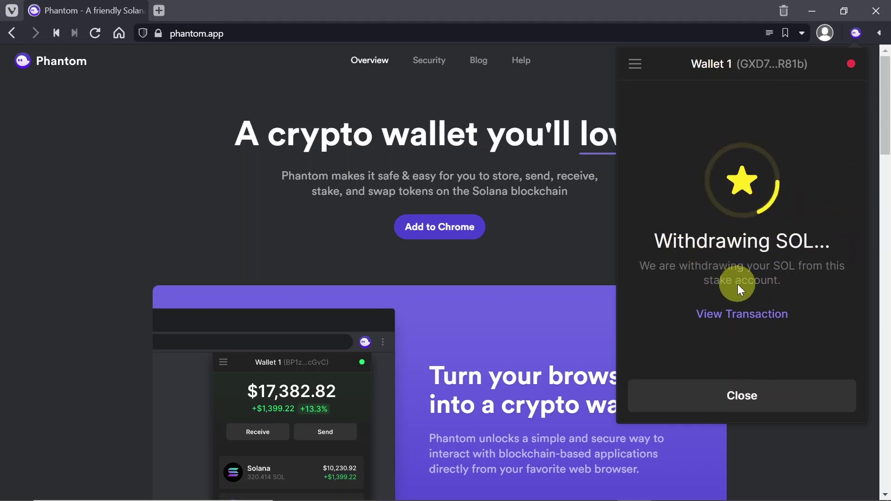
left_click(740, 396)
Step: Go back from the stake view to the Solana token page
left_click(634, 98)
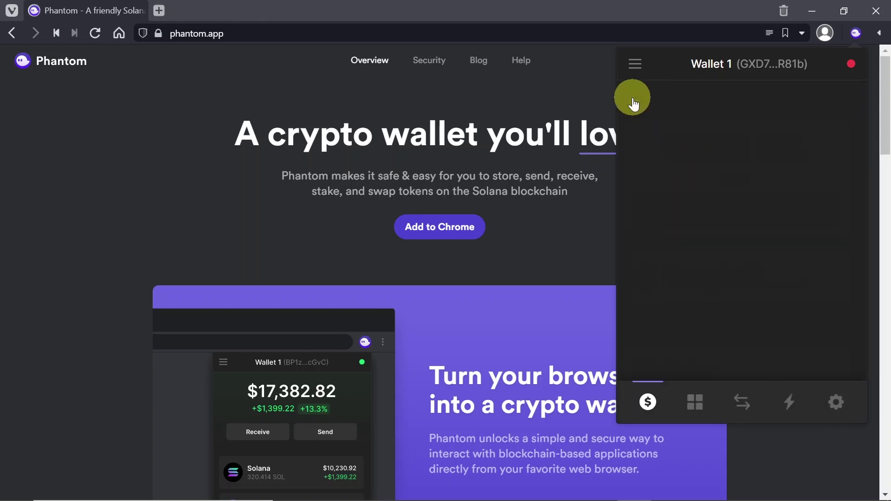